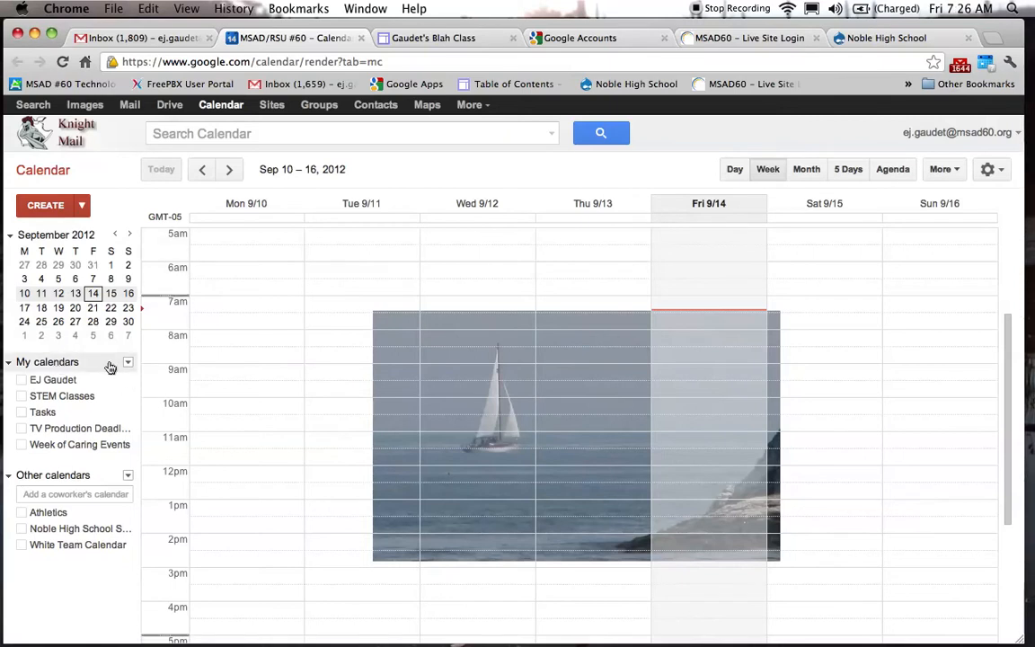
# Step: Start a new calendar named Science Class, shared publicly and with everyone in the organization MSAD/RSU #60
pyautogui.click(128, 363)
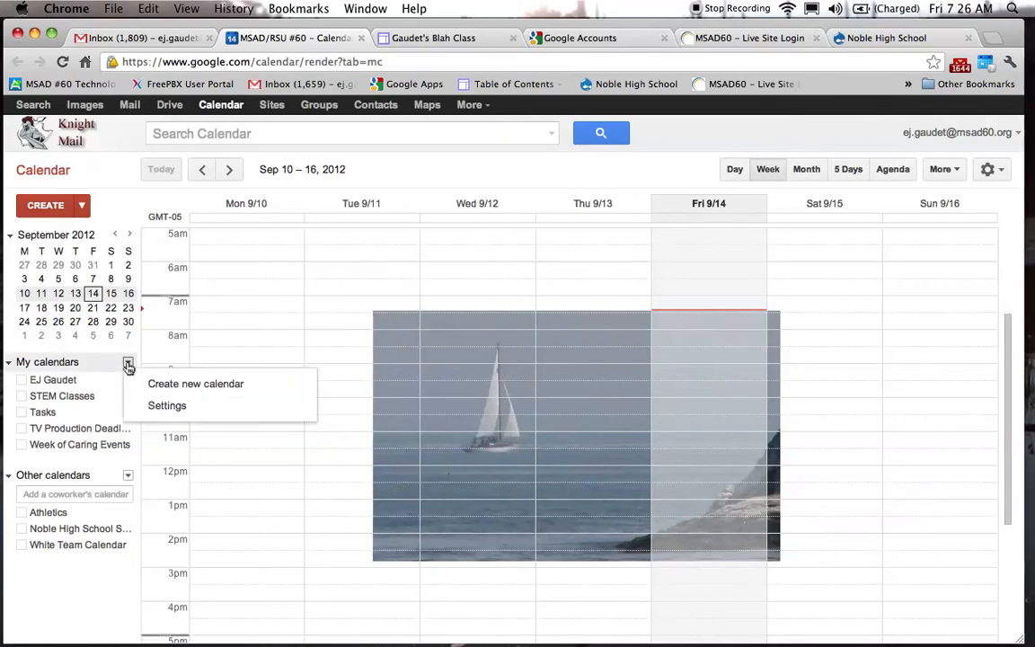
pyautogui.click(231, 388)
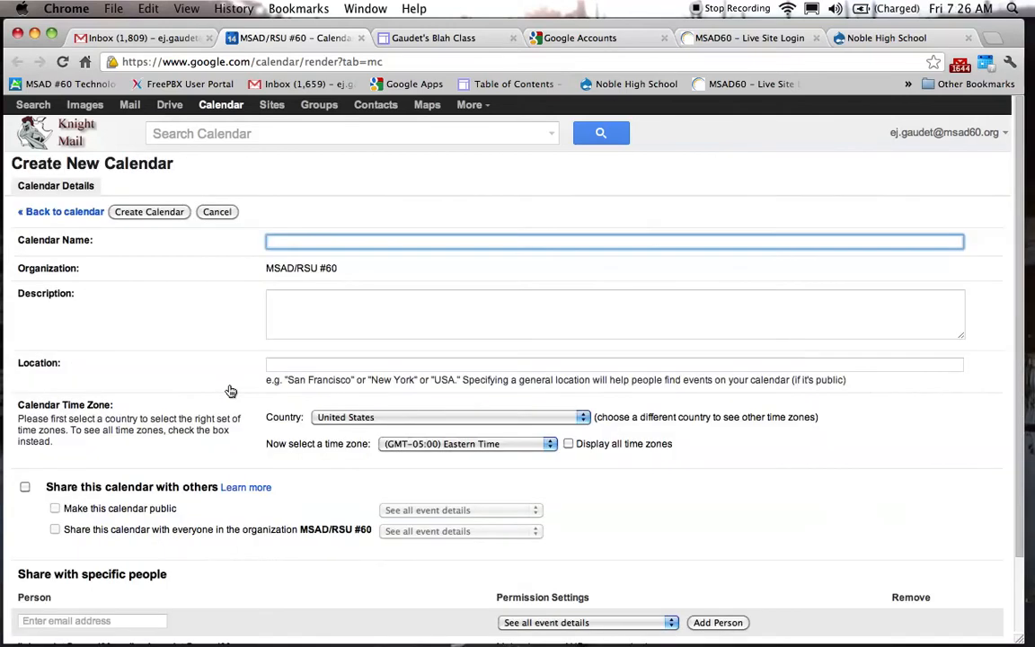
pyautogui.write('Science Class')
pyautogui.click(24, 488)
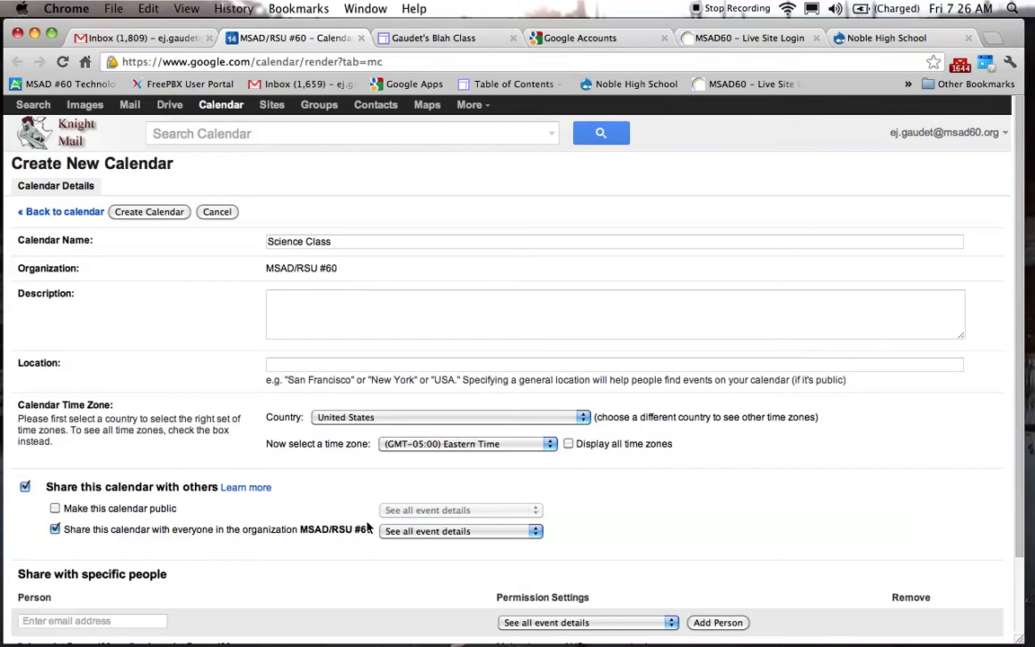
pyautogui.click(54, 508)
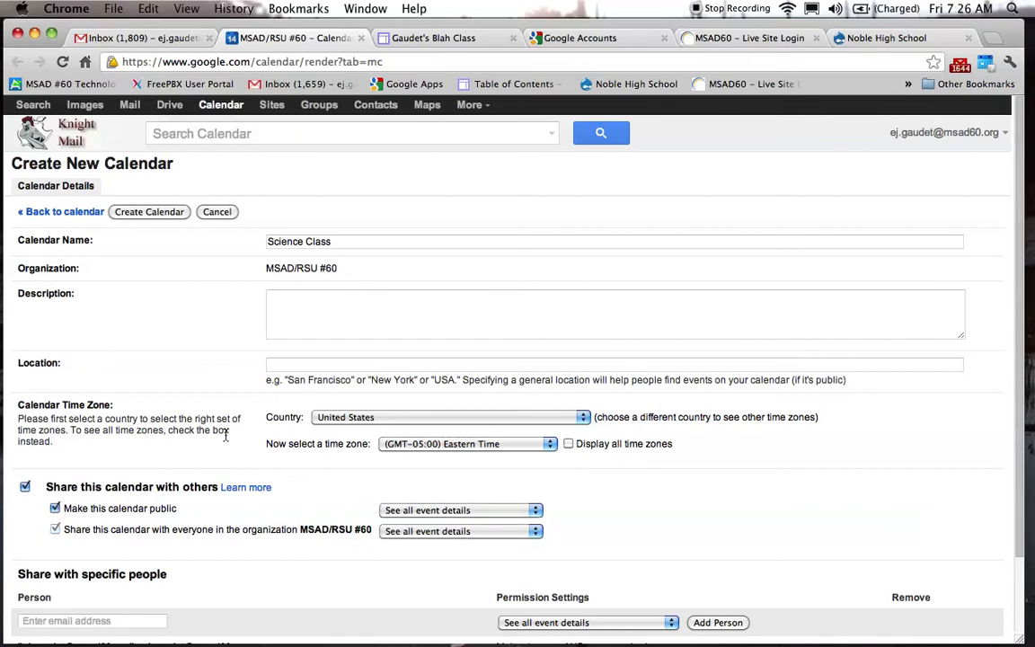
# Step: Share the calendar with the student's e-mail address using the "Make changes to events" permission, and create it as a public calendar
pyautogui.scroll(-3, 226, 436)
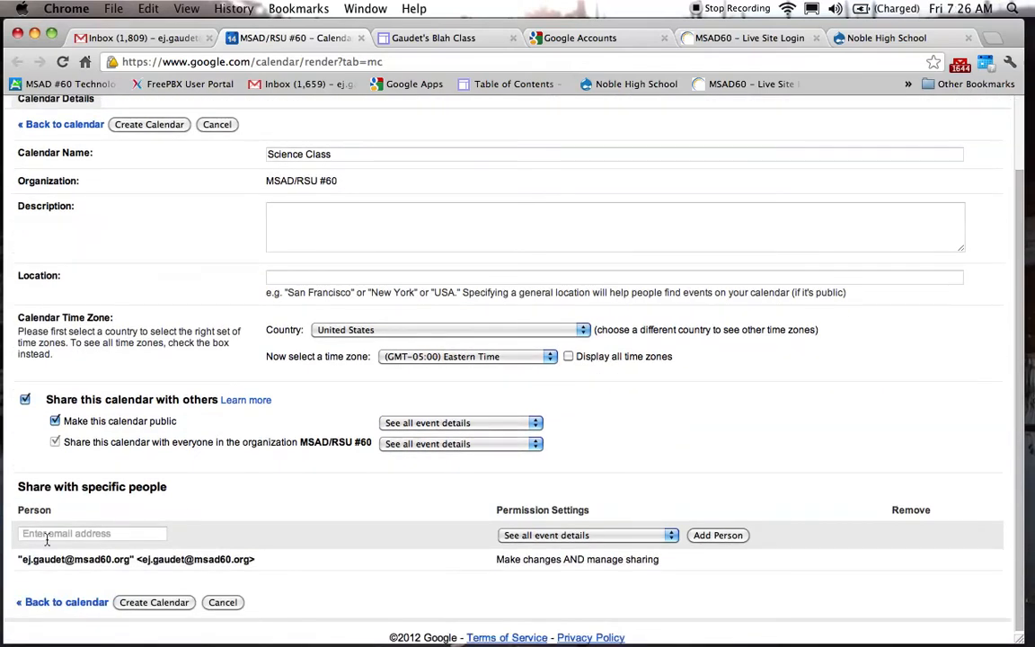
pyautogui.click(46, 535)
pyautogui.write('a.')
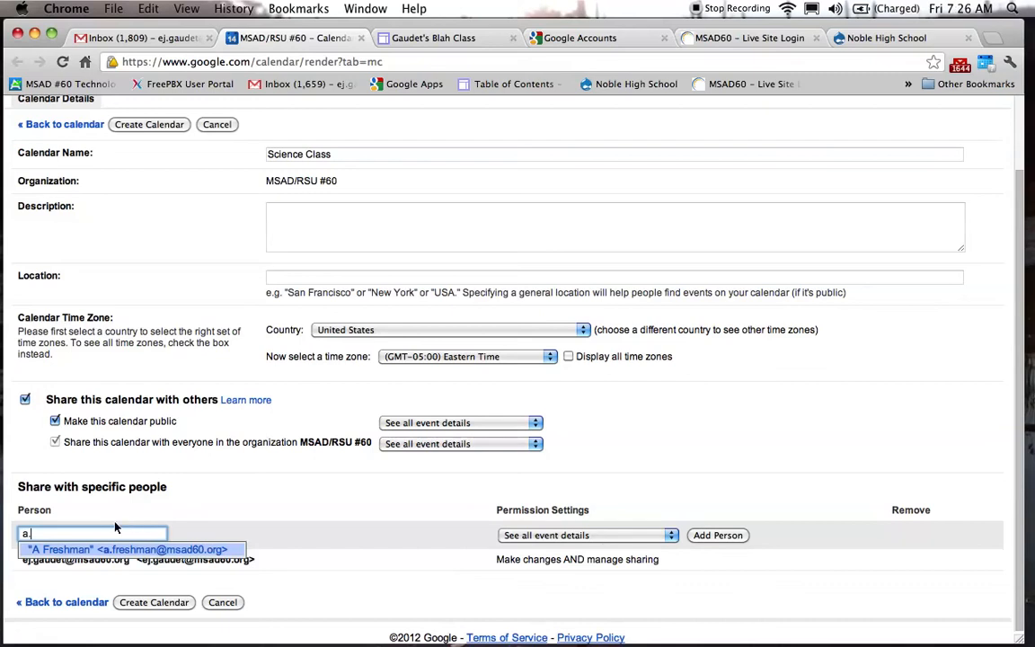
pyautogui.click(146, 550)
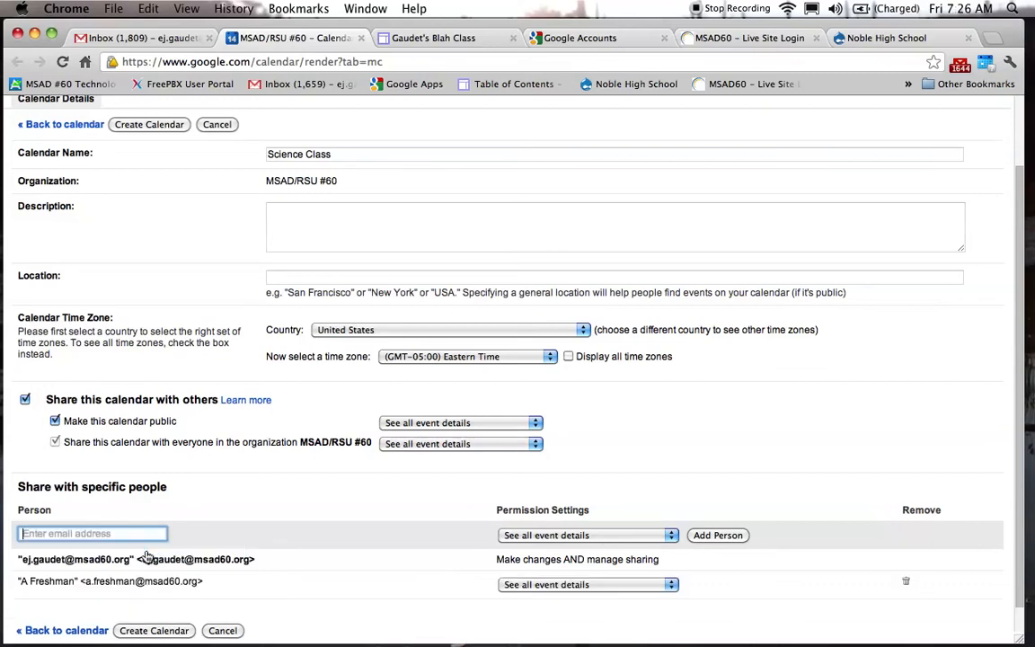
pyautogui.click(670, 584)
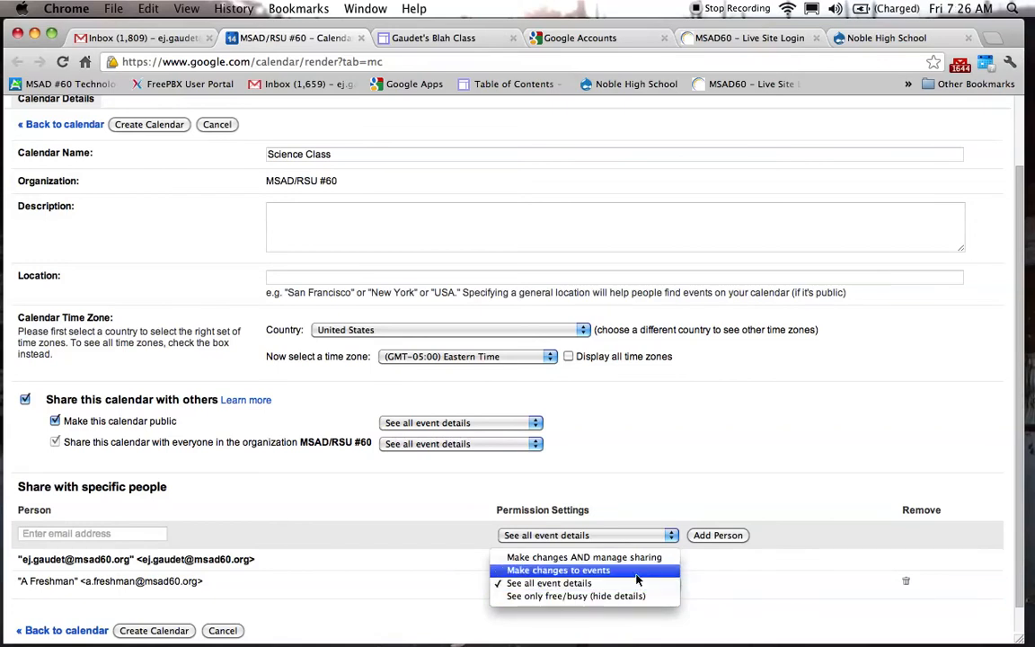
pyautogui.click(635, 572)
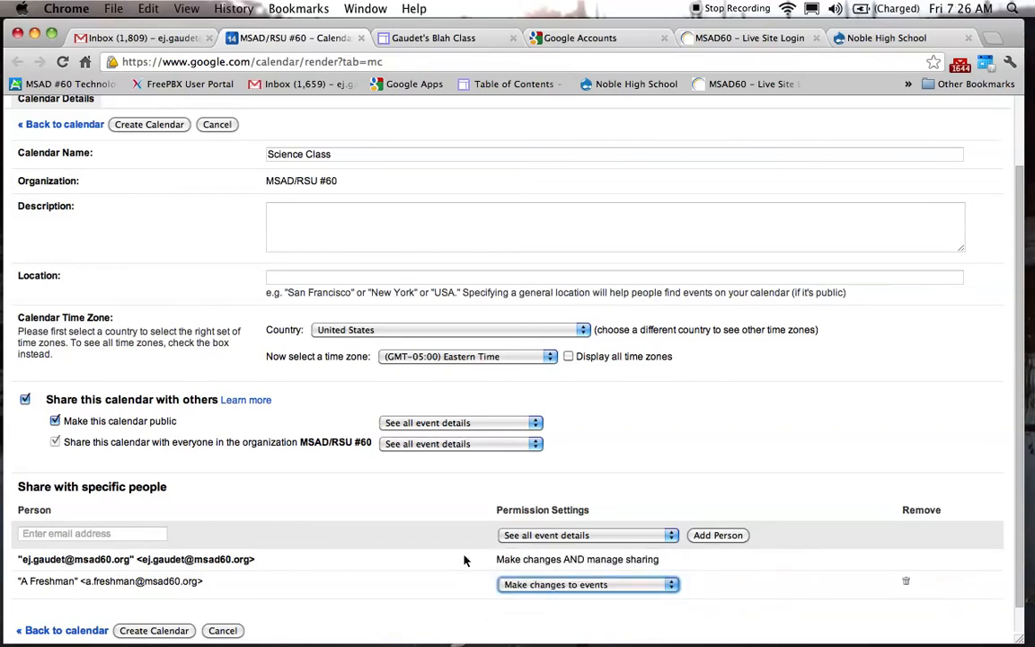
pyautogui.click(149, 632)
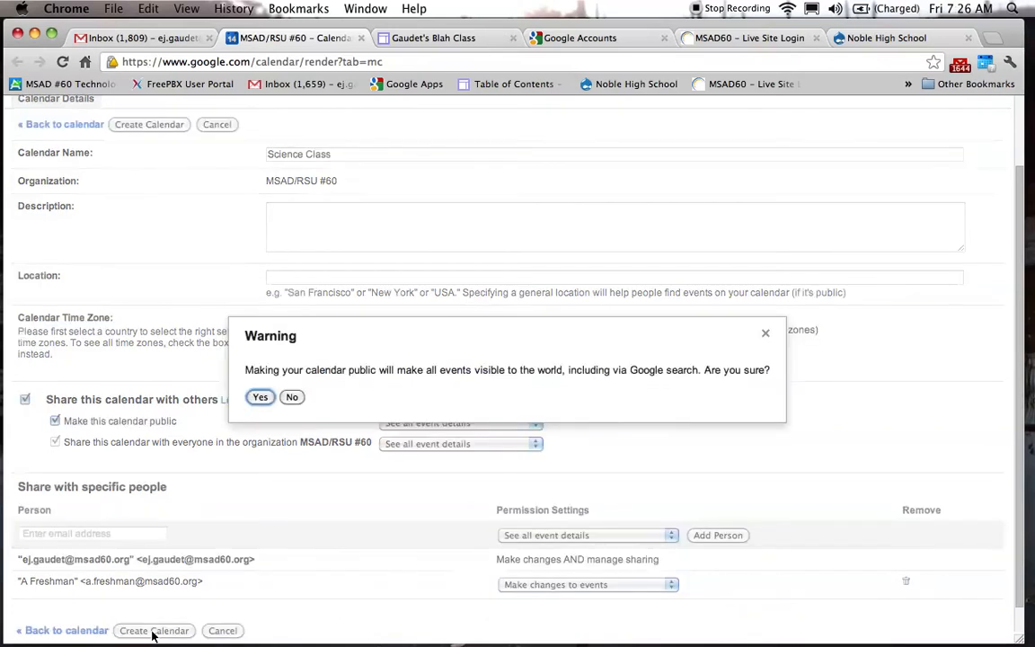
pyautogui.click(259, 398)
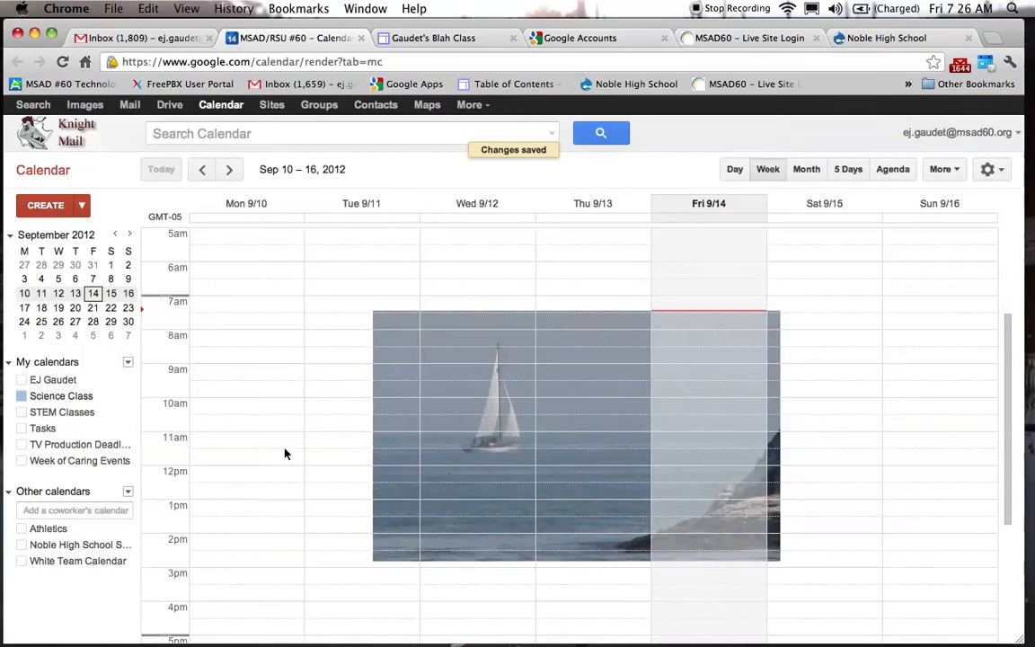
# Step: Switch to the class site in Google Sites and create a top-level web page named Calendar Page
pyautogui.click(446, 39)
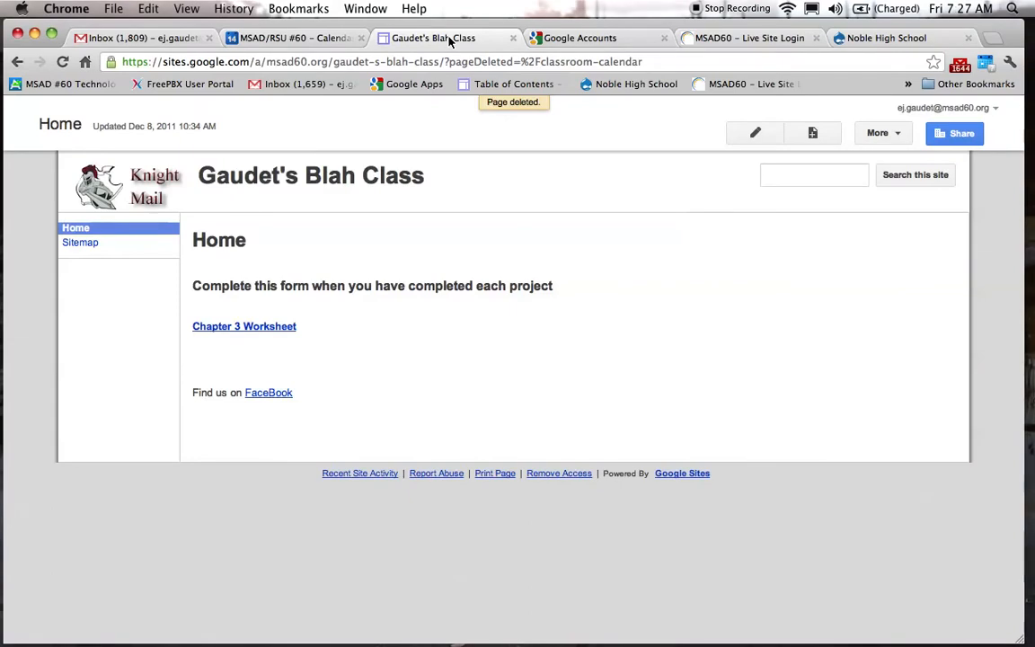
pyautogui.click(812, 133)
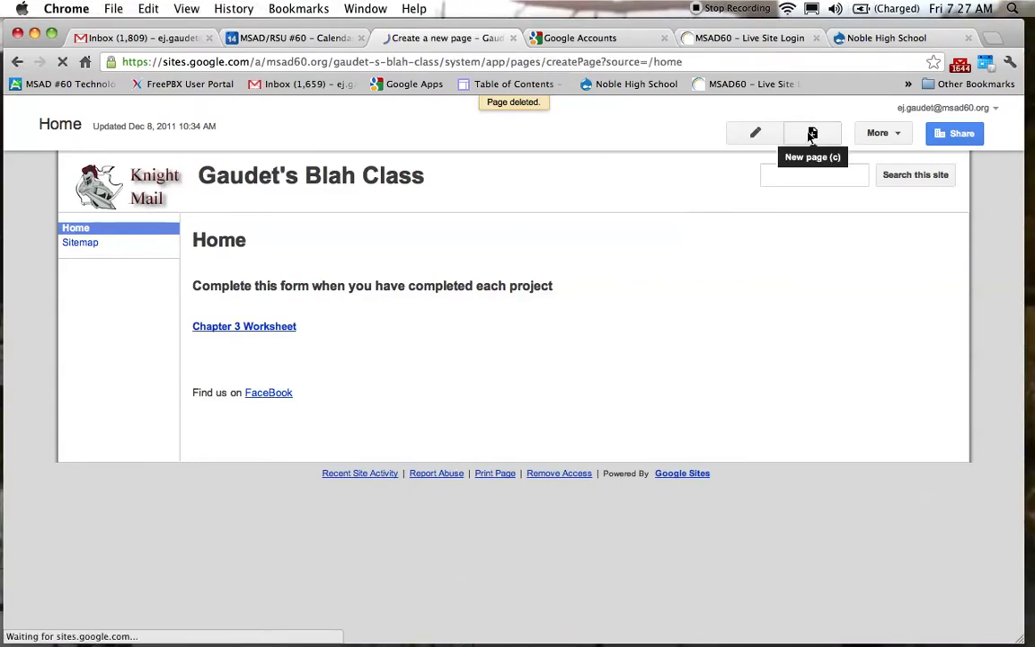
pyautogui.write('Calendar ')
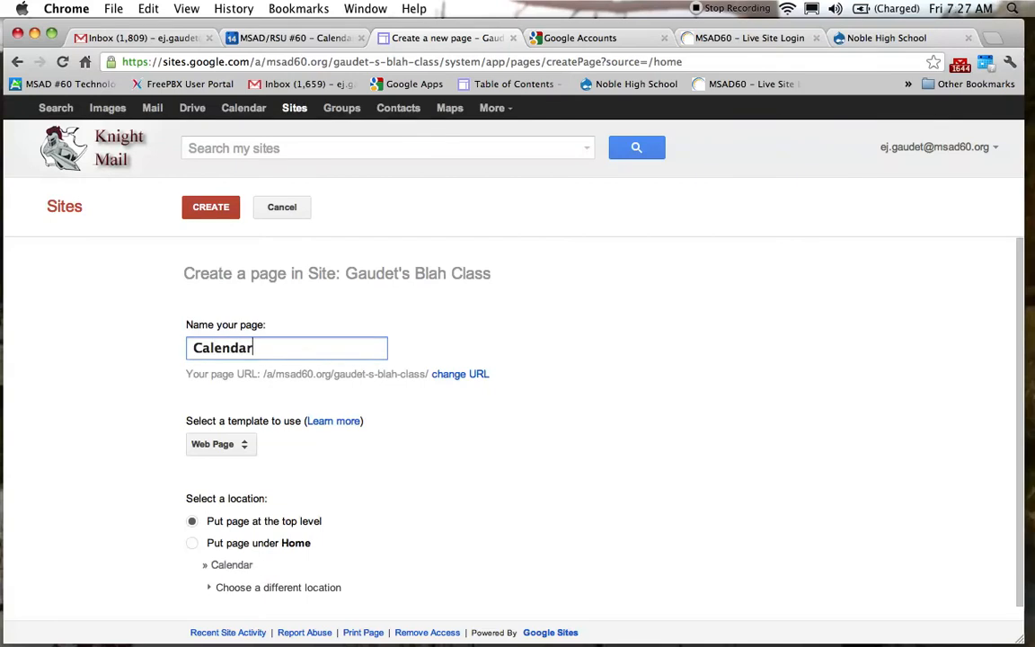
pyautogui.write('Page')
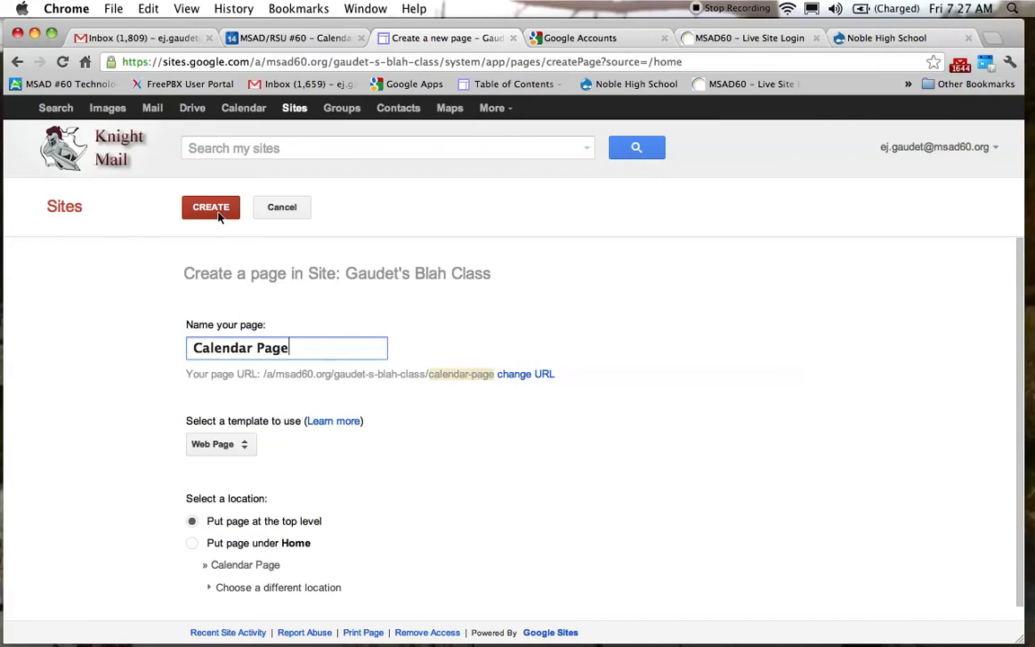
pyautogui.click(215, 209)
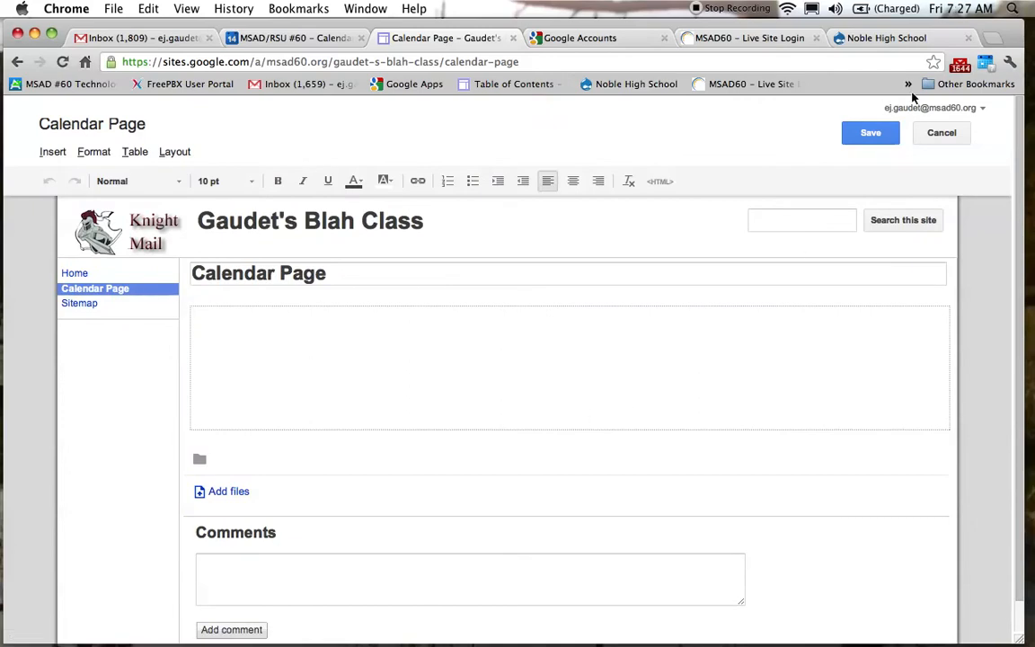
# Step: Embed the Science Class calendar in the page body with center alignment and save the page
pyautogui.click(54, 151)
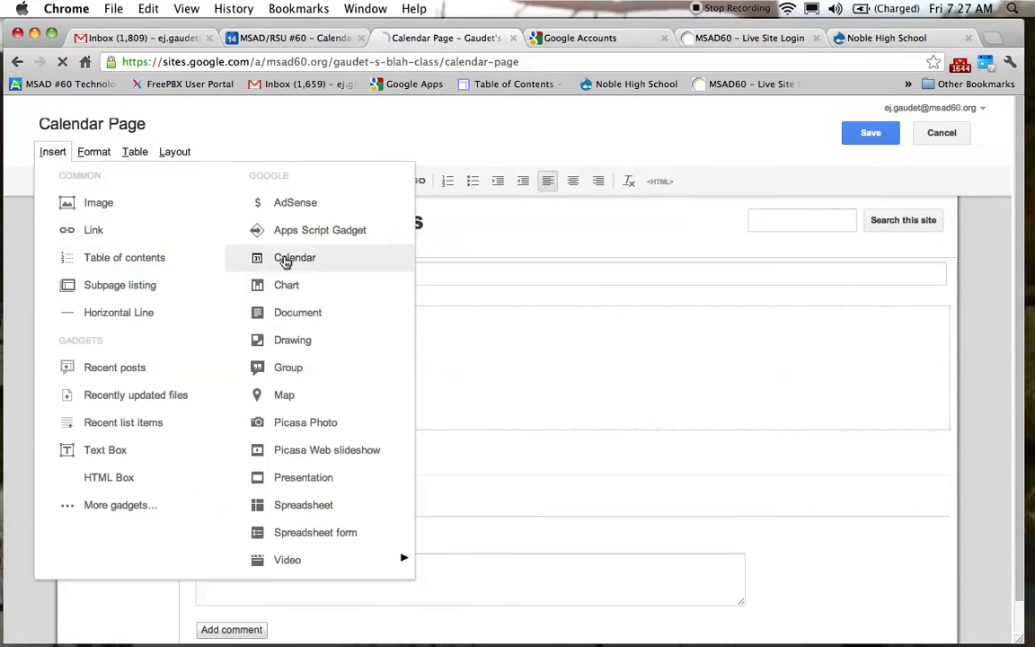
pyautogui.click(269, 258)
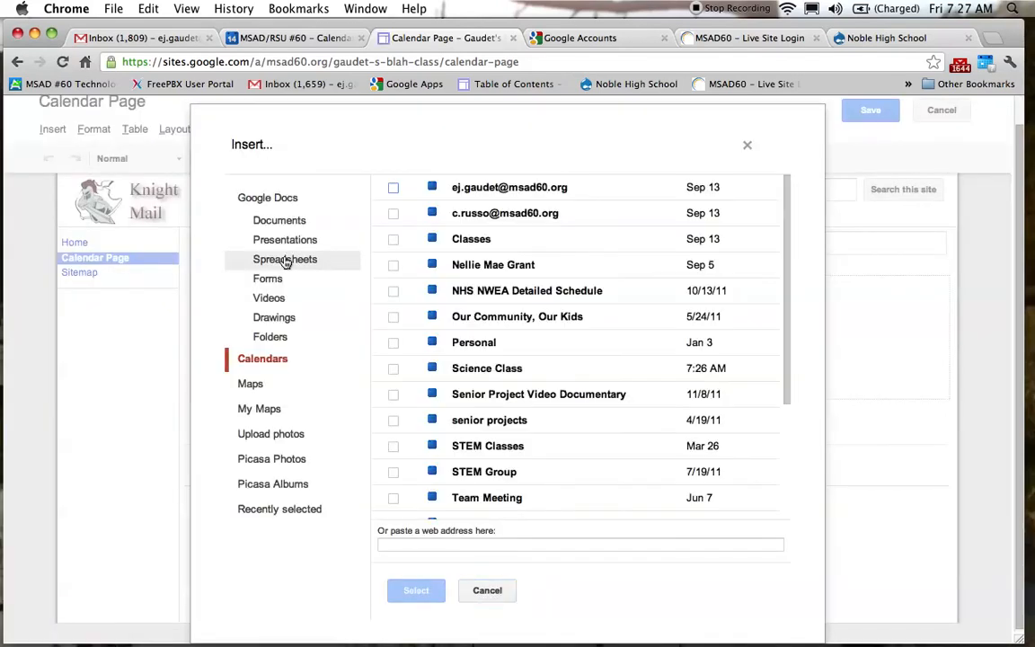
pyautogui.click(476, 374)
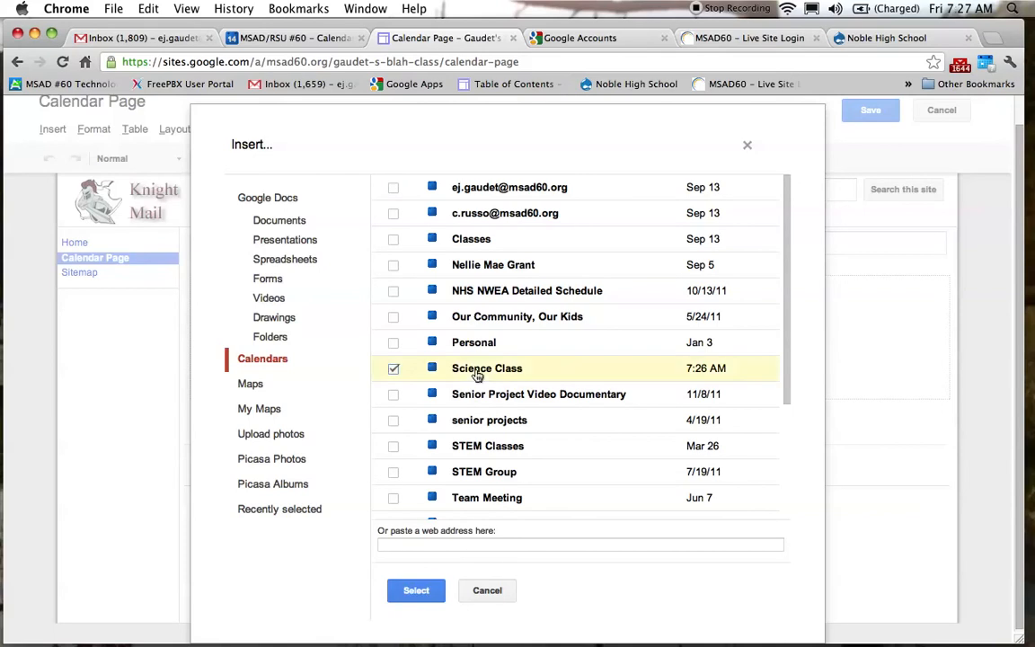
pyautogui.click(415, 591)
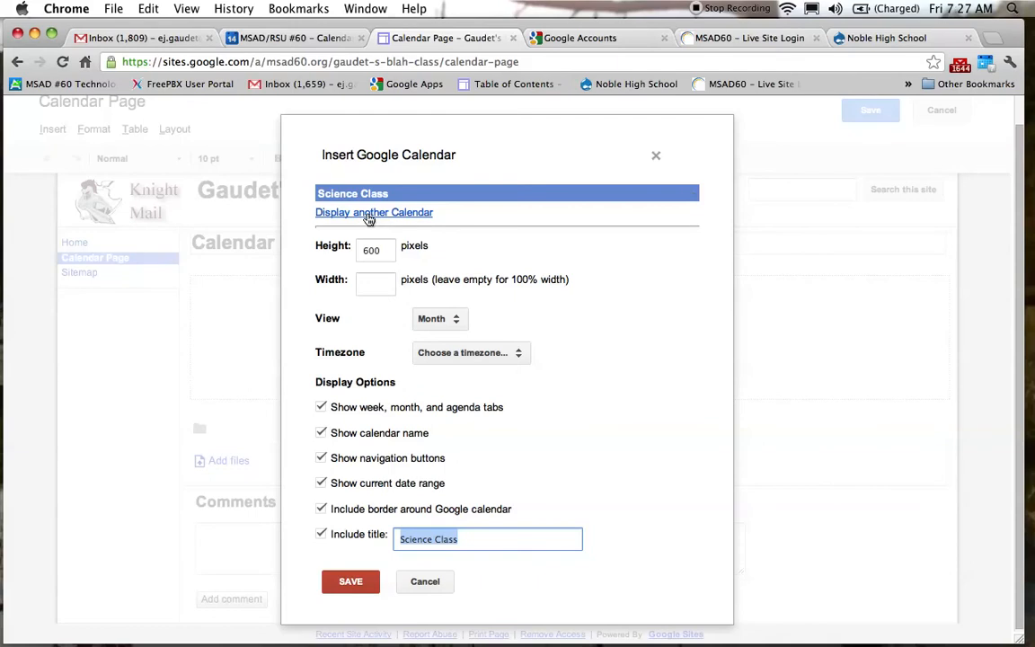
pyautogui.click(351, 584)
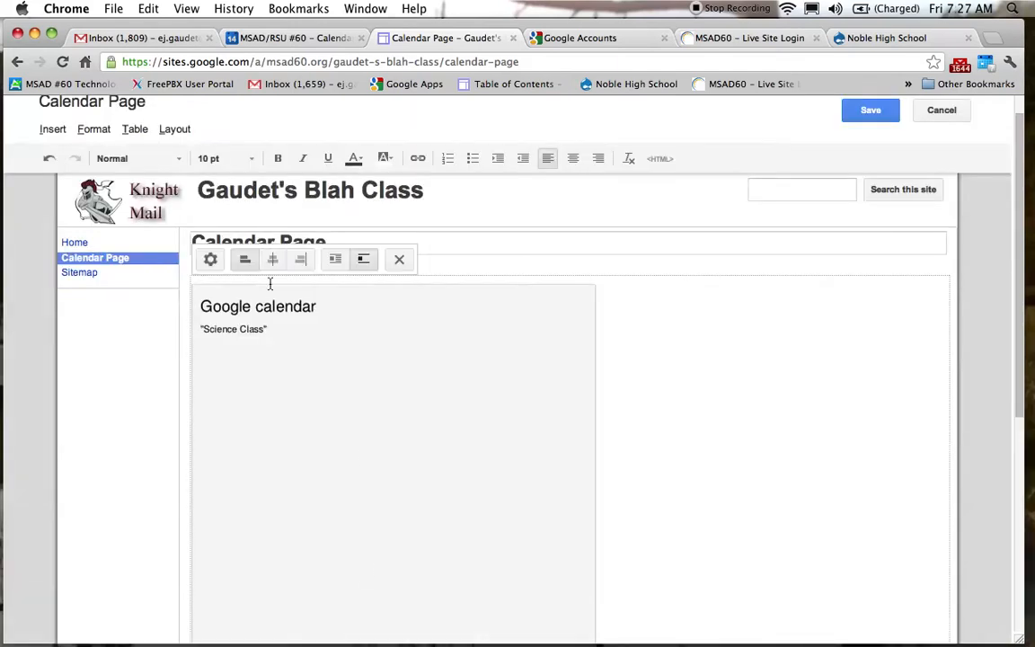
pyautogui.click(272, 259)
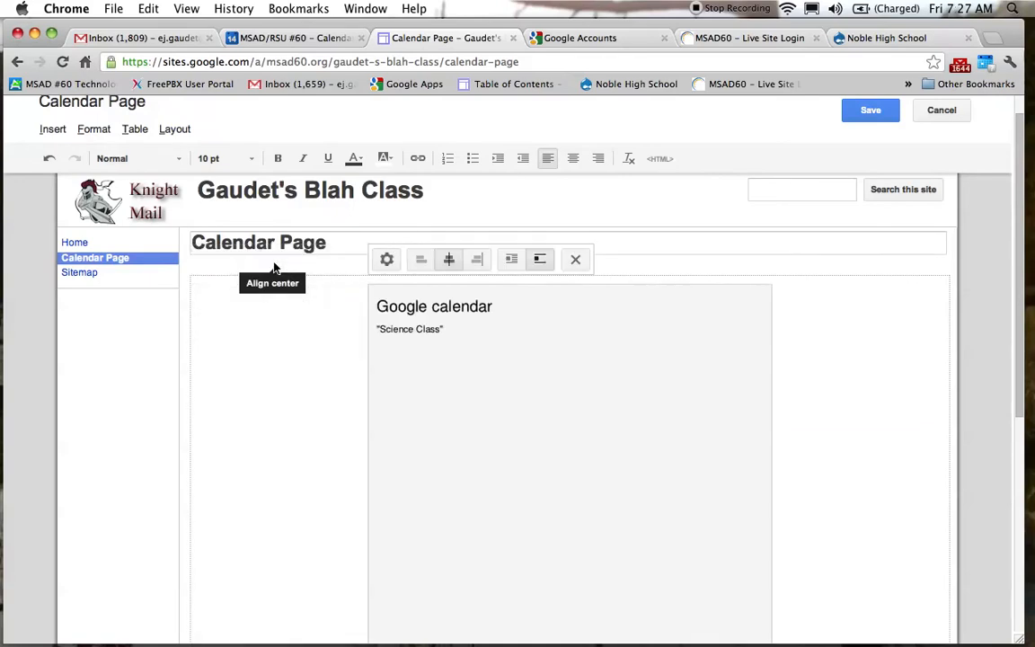
pyautogui.click(868, 121)
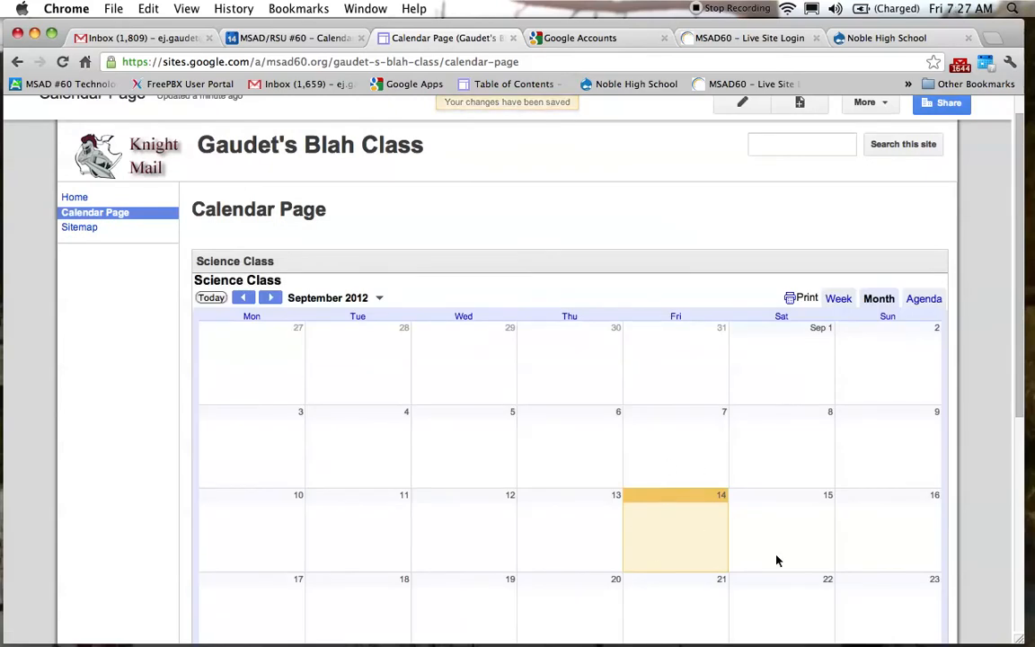
# Step: Switch back to Google Calendar and, in month view, add the event "First Day of Class" on Saturday, September 15 to the Science Class calendar
pyautogui.click(320, 43)
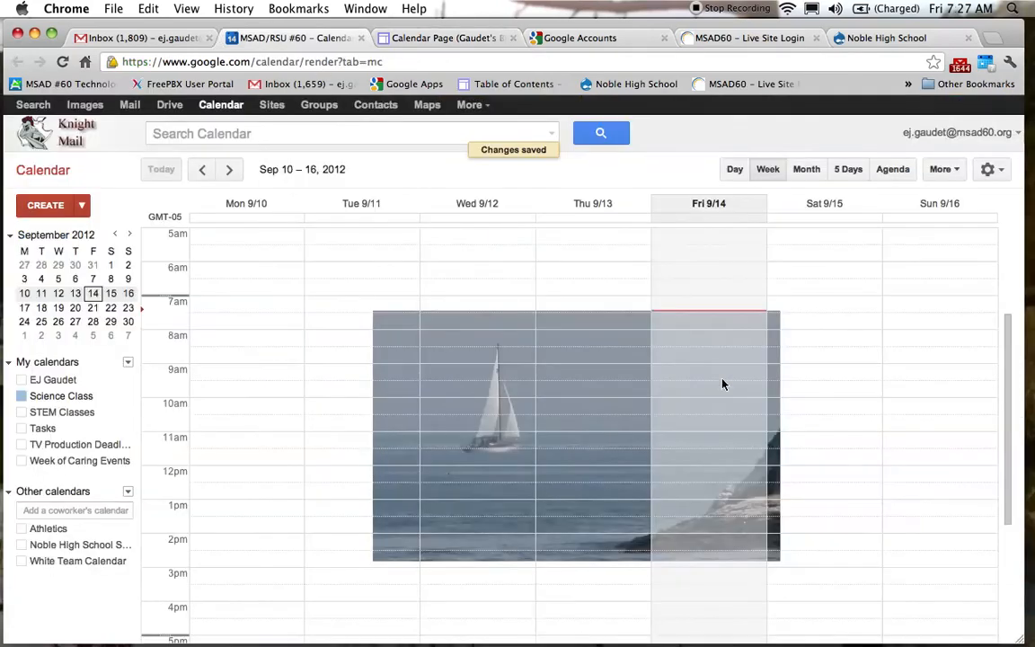
pyautogui.click(807, 170)
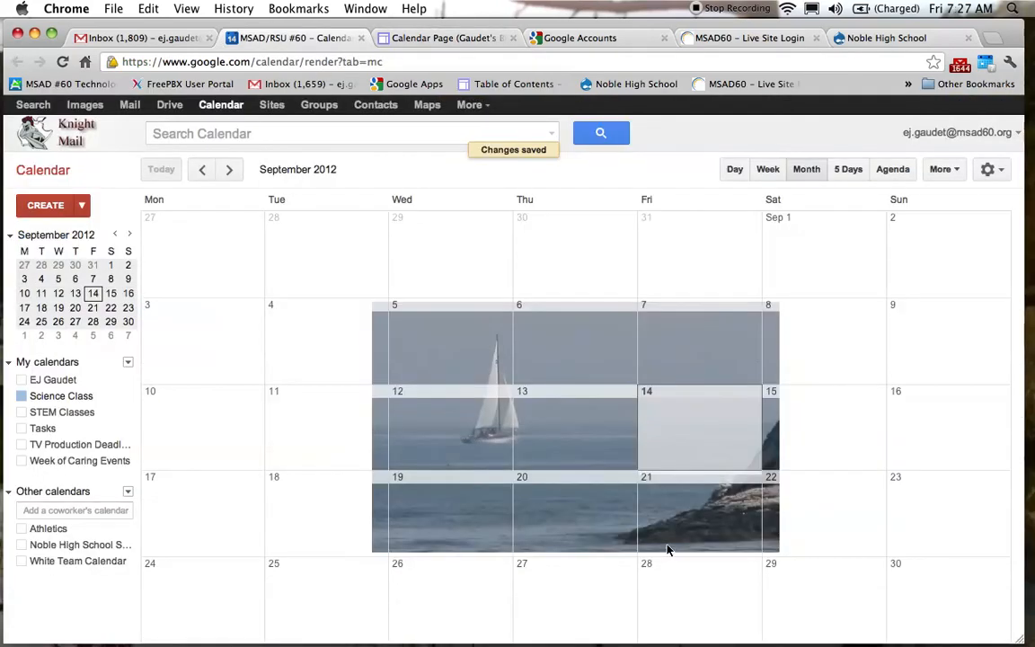
pyautogui.click(790, 428)
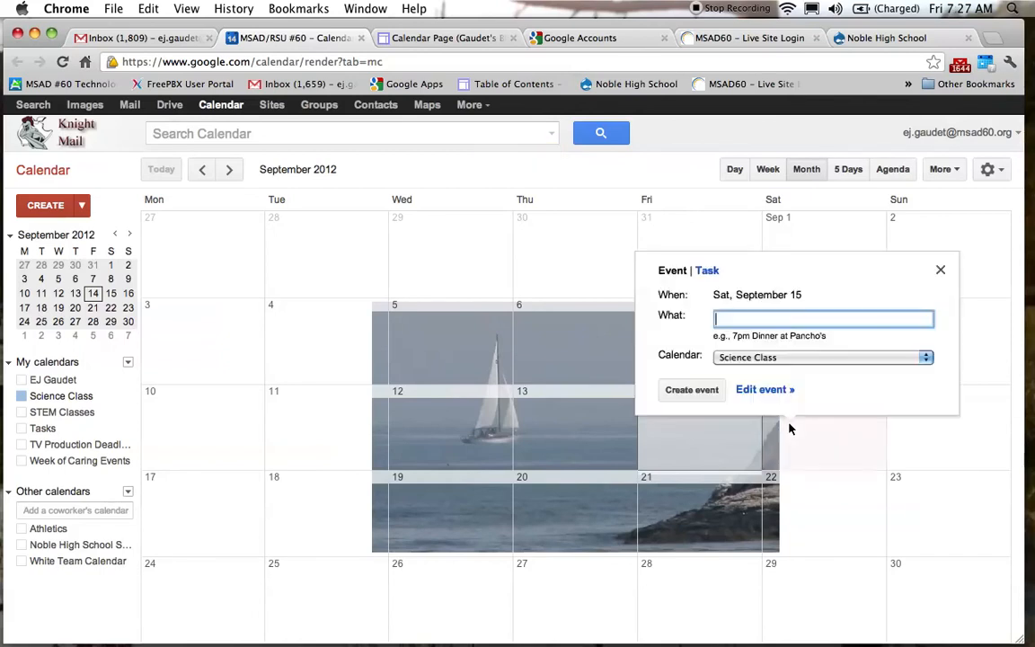
pyautogui.write('Firs')
pyautogui.write('t ')
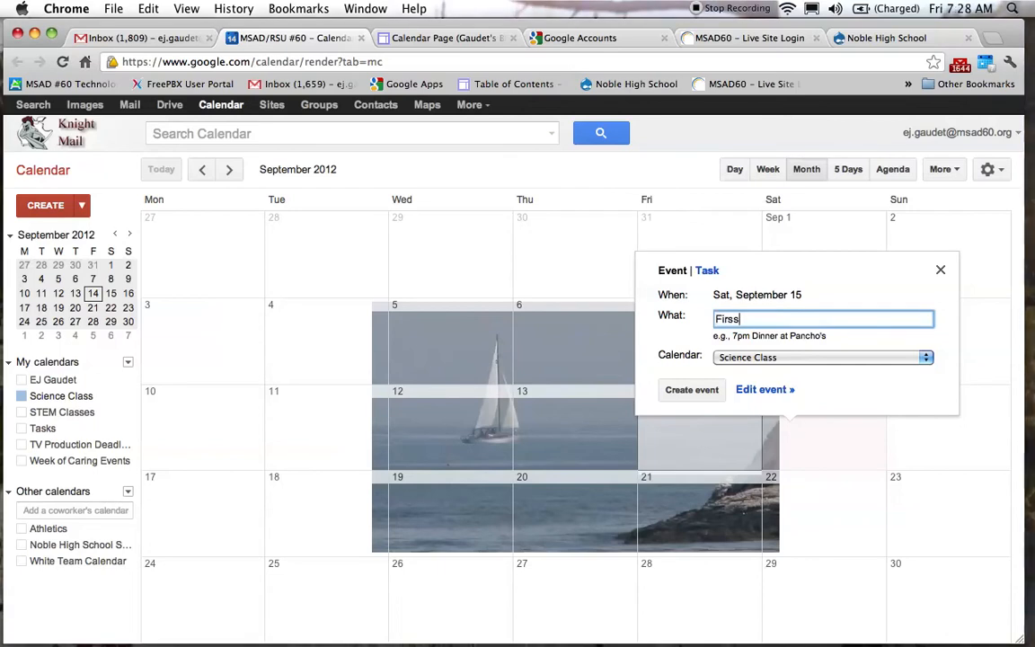
pyautogui.write('D')
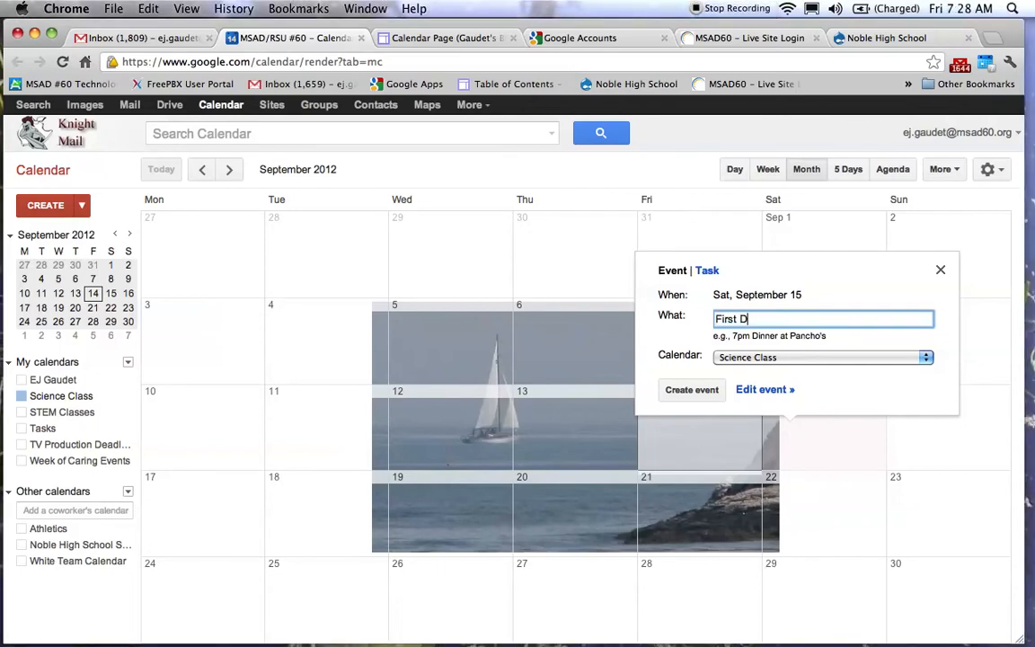
pyautogui.write('ay of Class')
pyautogui.click(762, 357)
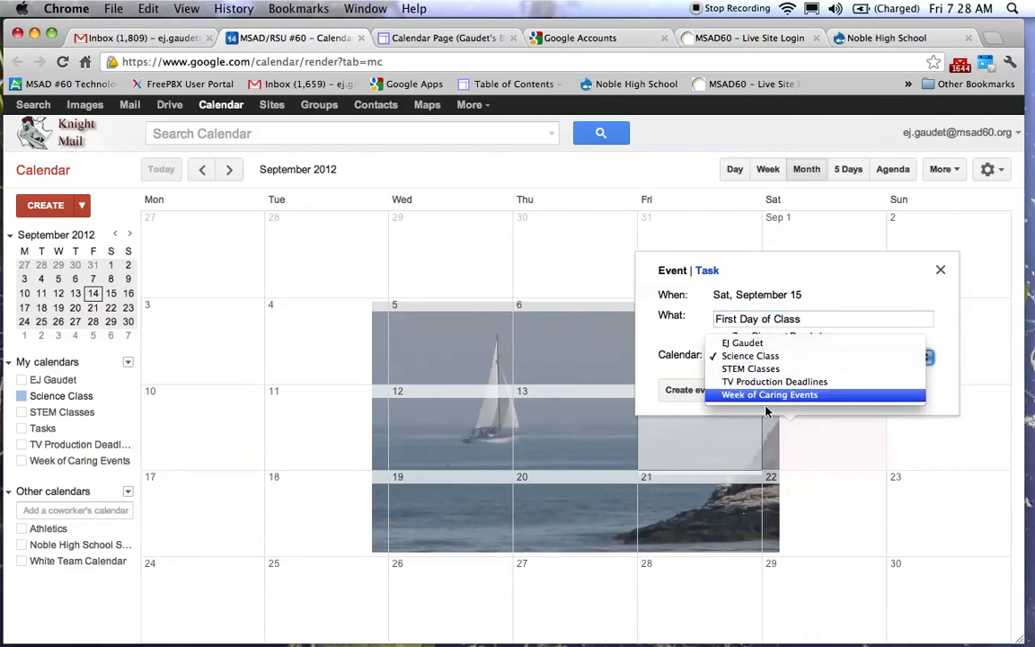
pyautogui.click(767, 358)
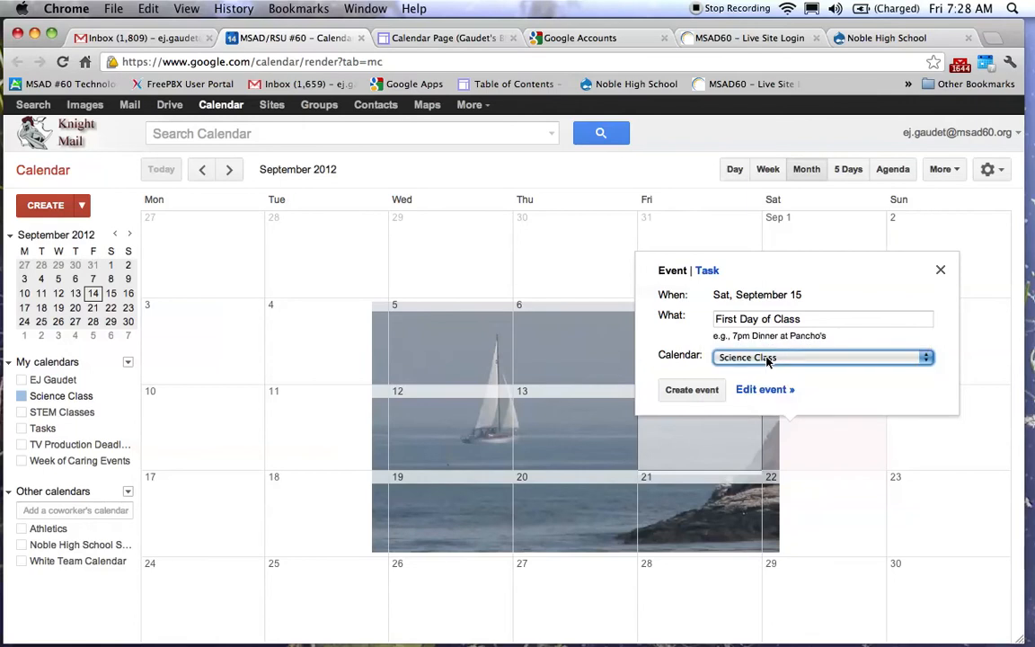
pyautogui.click(692, 396)
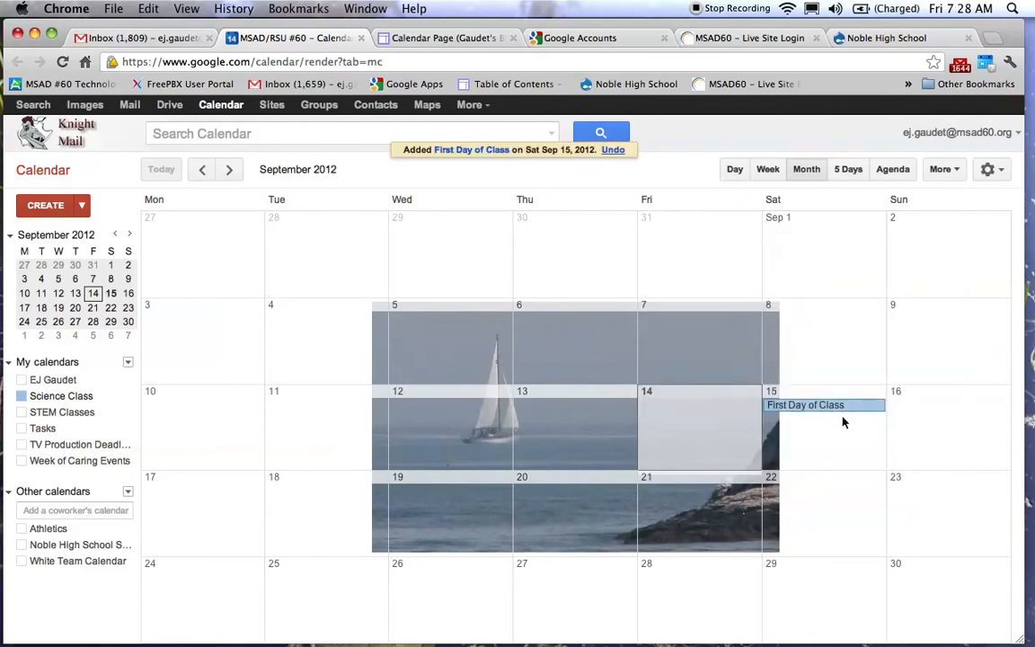
pyautogui.doubleClick(808, 406)
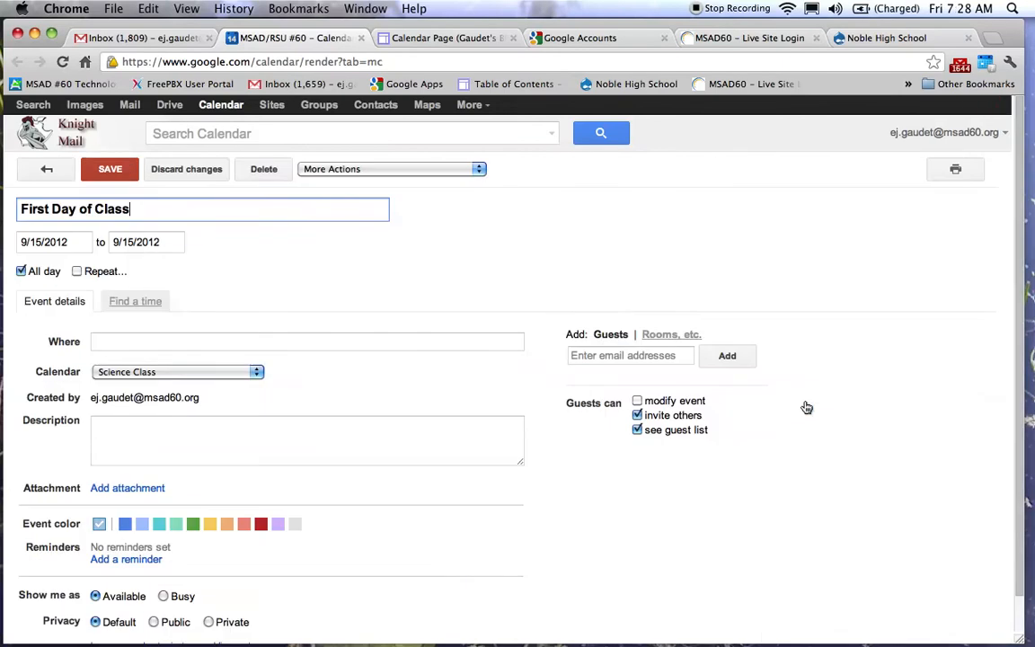
pyautogui.click(118, 429)
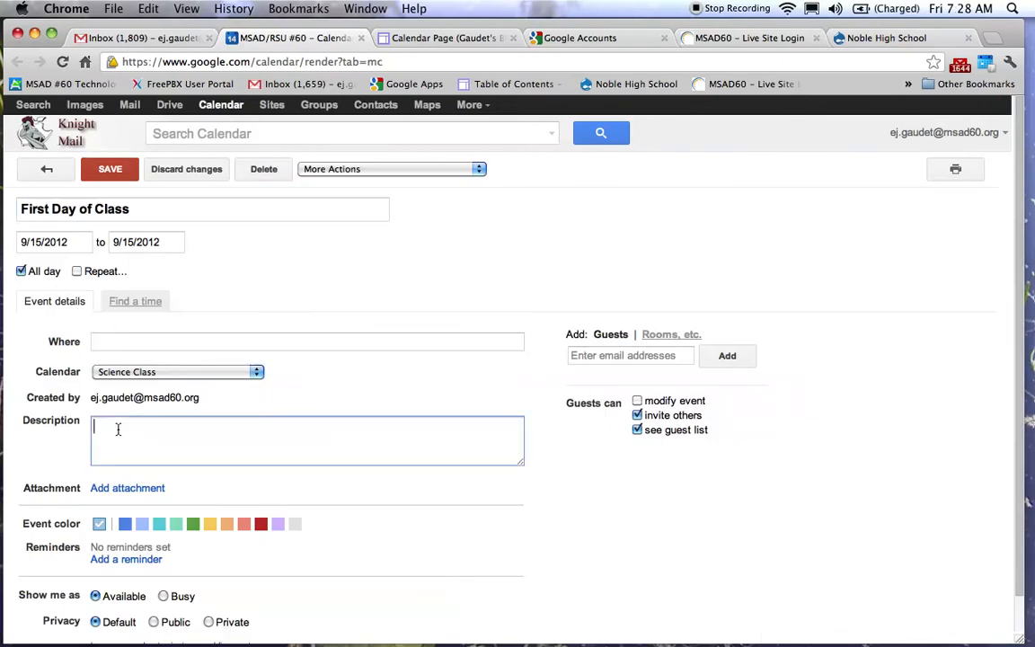
pyautogui.write('We')
pyautogui.write(' we')
pyautogui.write('ll ge')
pyautogui.write('t to know each other.')
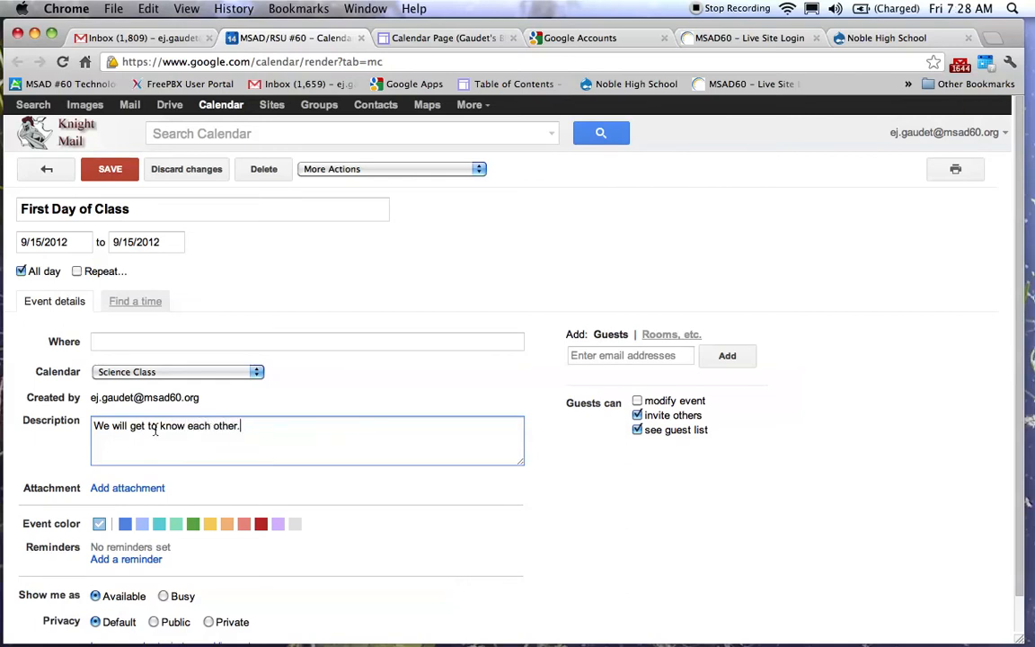
pyautogui.press('Return')
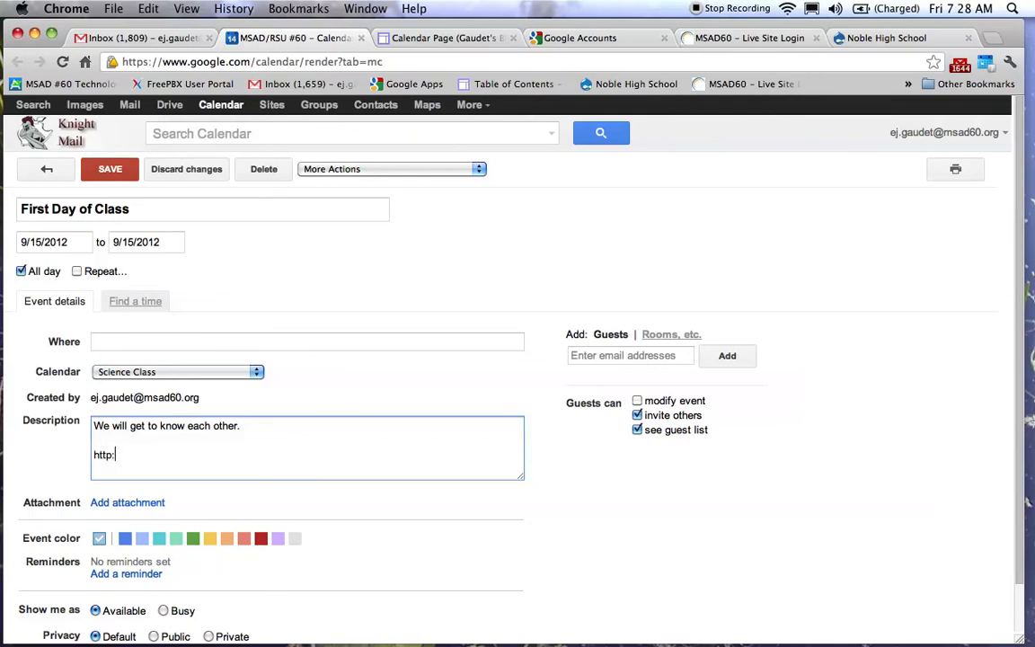
pyautogui.write('http://www.google.com')
# Step: Attach the document ending in "paper" listed directly below "Untitled document" in My Drive to the event
pyautogui.click(146, 504)
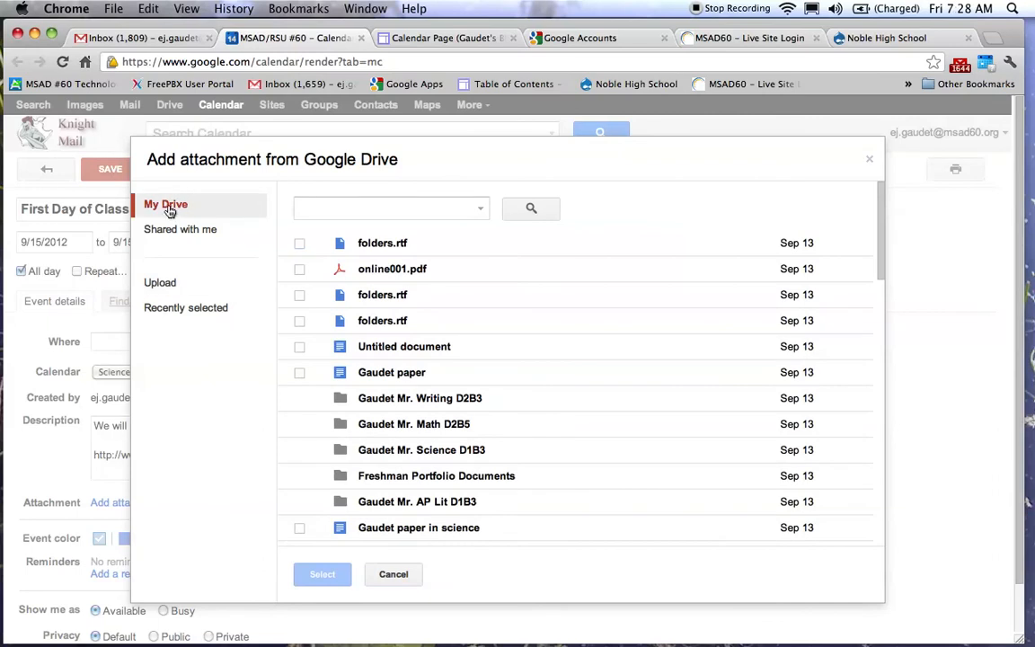
pyautogui.click(382, 373)
pyautogui.click(310, 574)
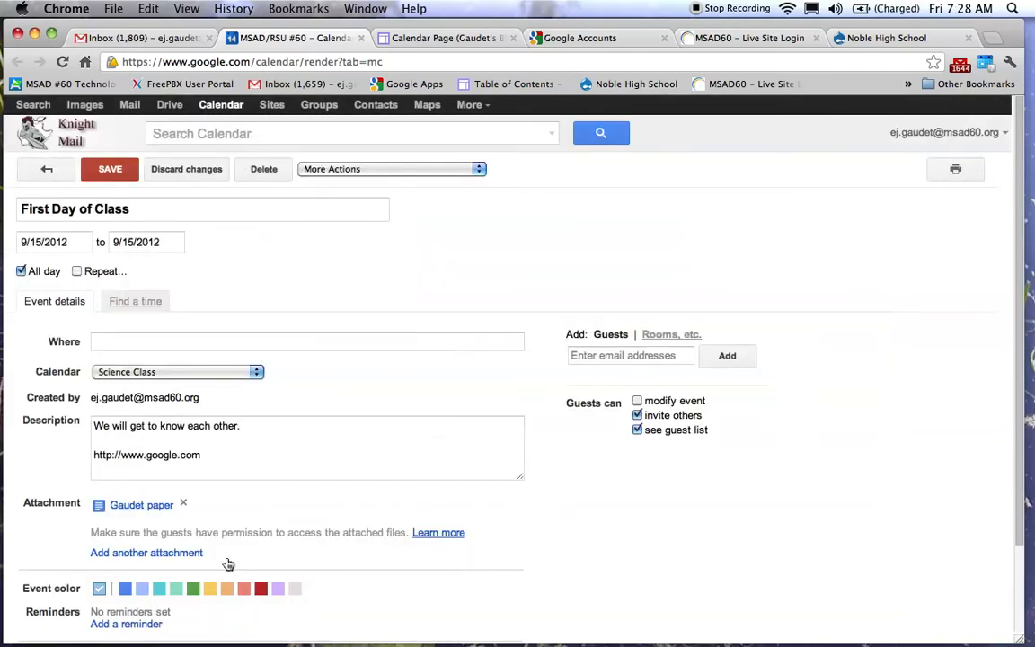
# Step: Upload the "folders" file from the Desktop as another attachment and save the event
pyautogui.click(160, 554)
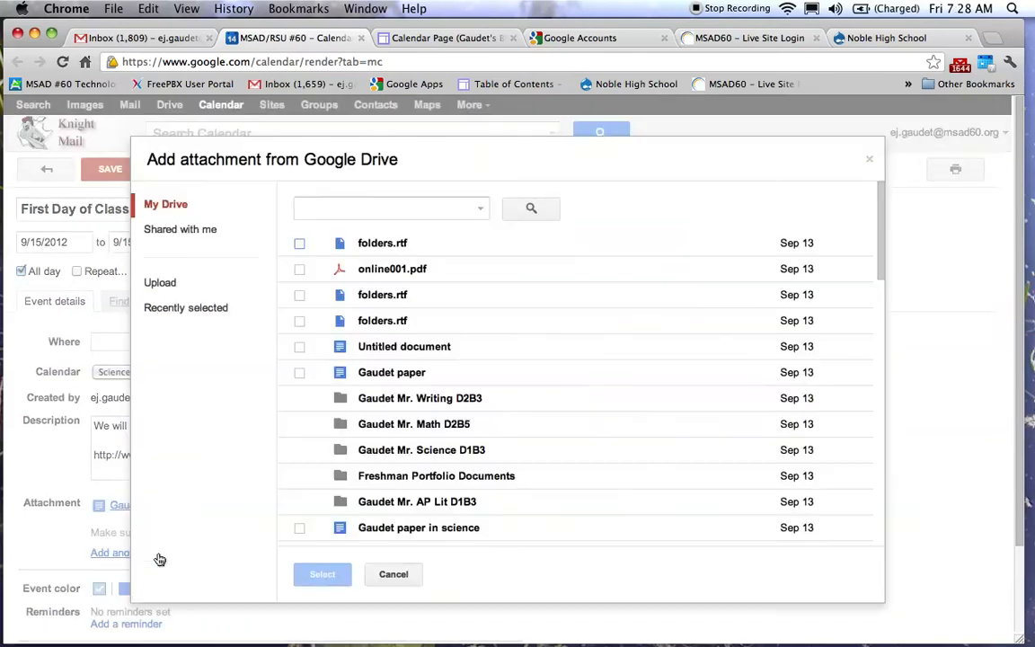
pyautogui.click(164, 285)
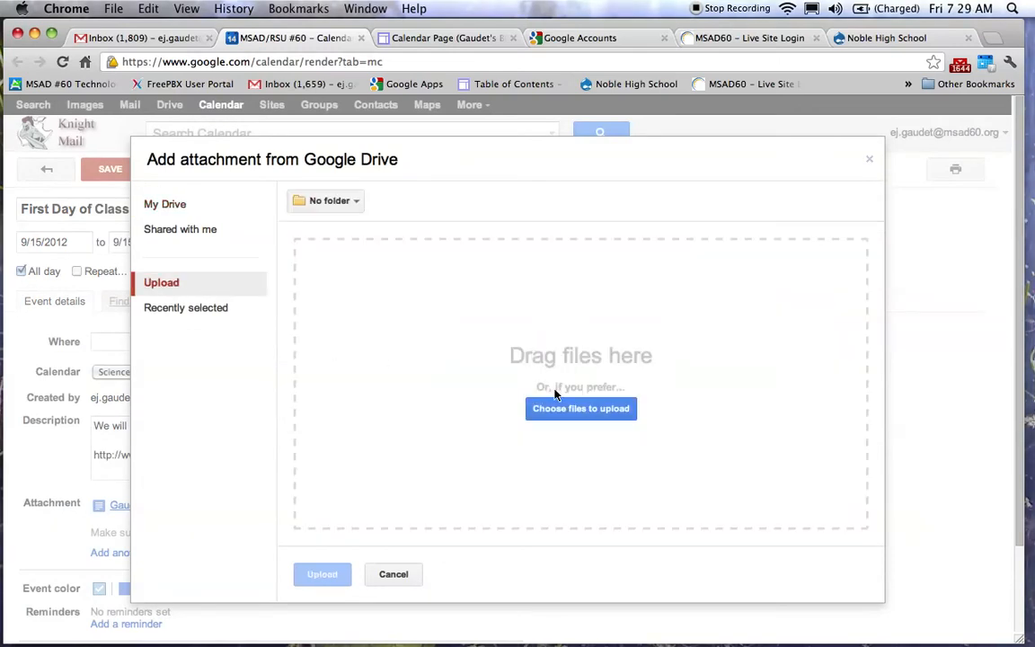
pyautogui.click(605, 408)
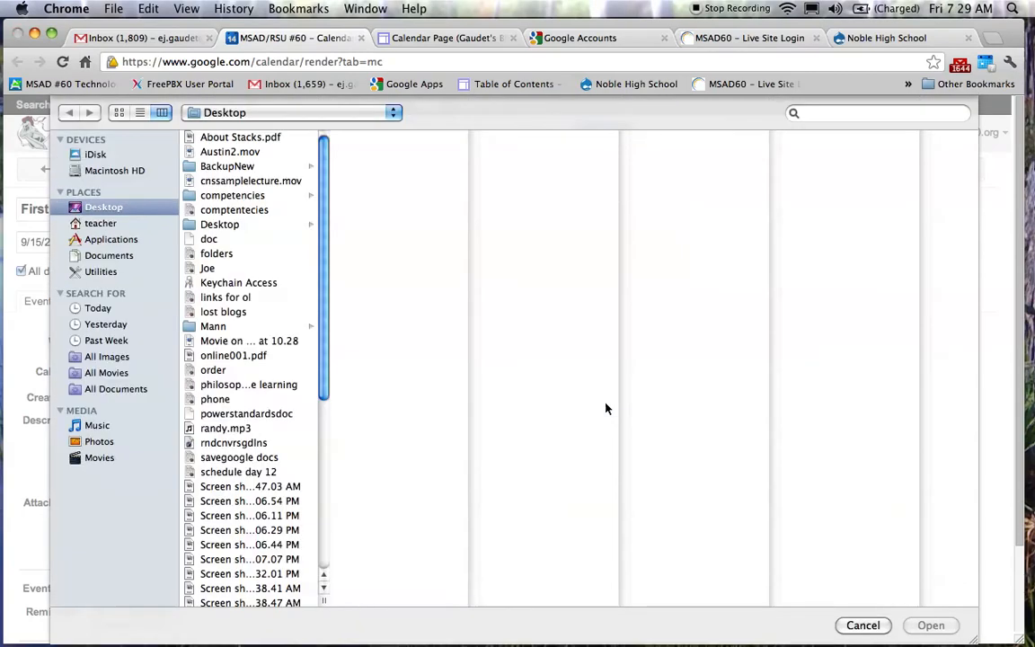
pyautogui.click(217, 253)
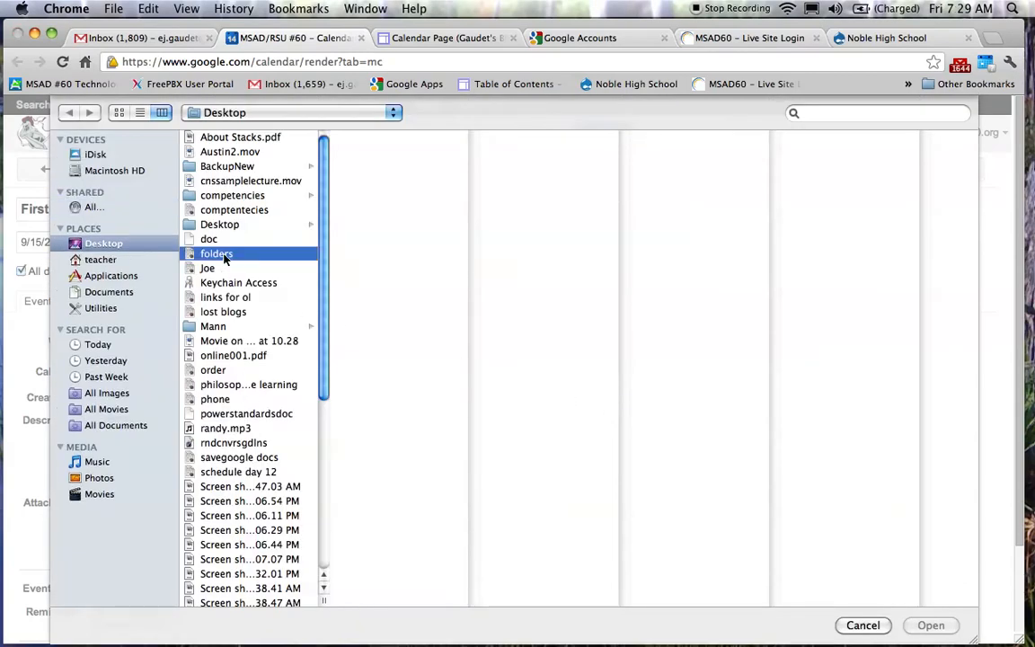
pyautogui.click(931, 625)
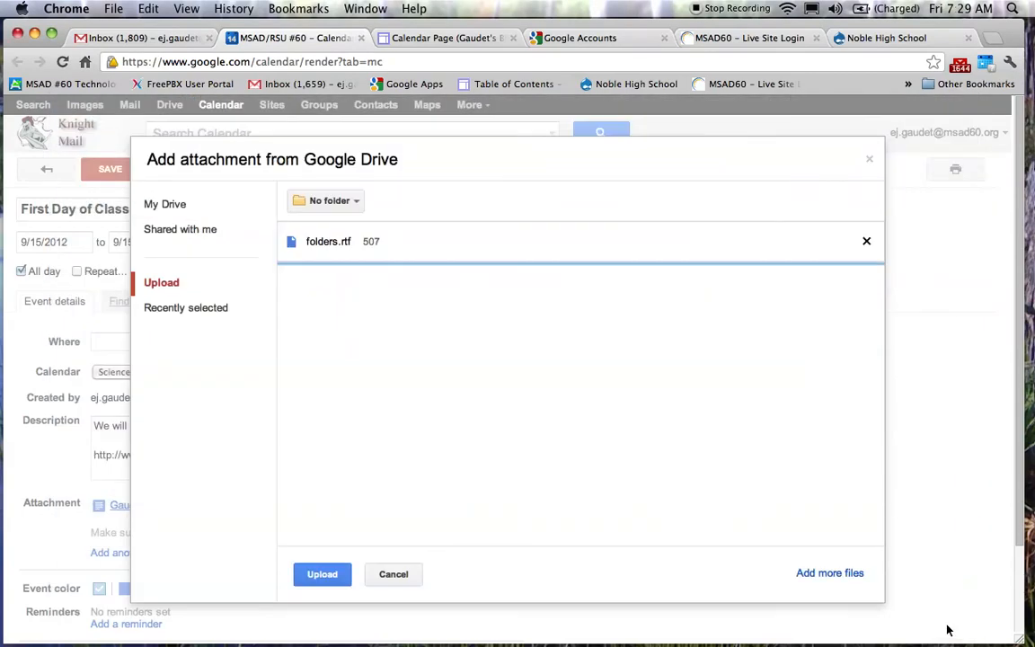
pyautogui.click(316, 576)
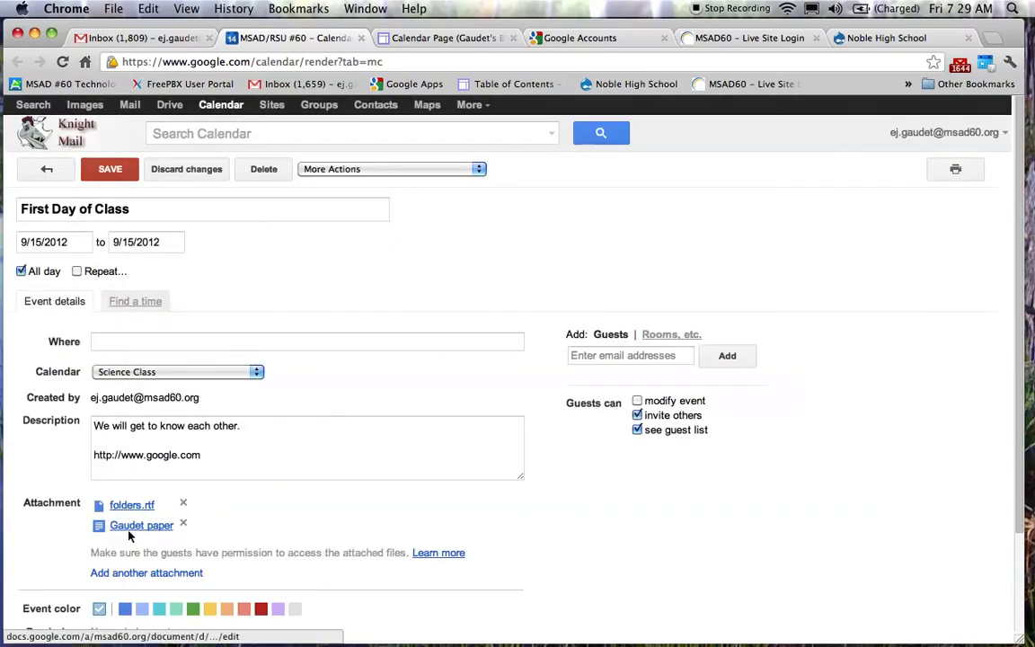
pyautogui.click(108, 169)
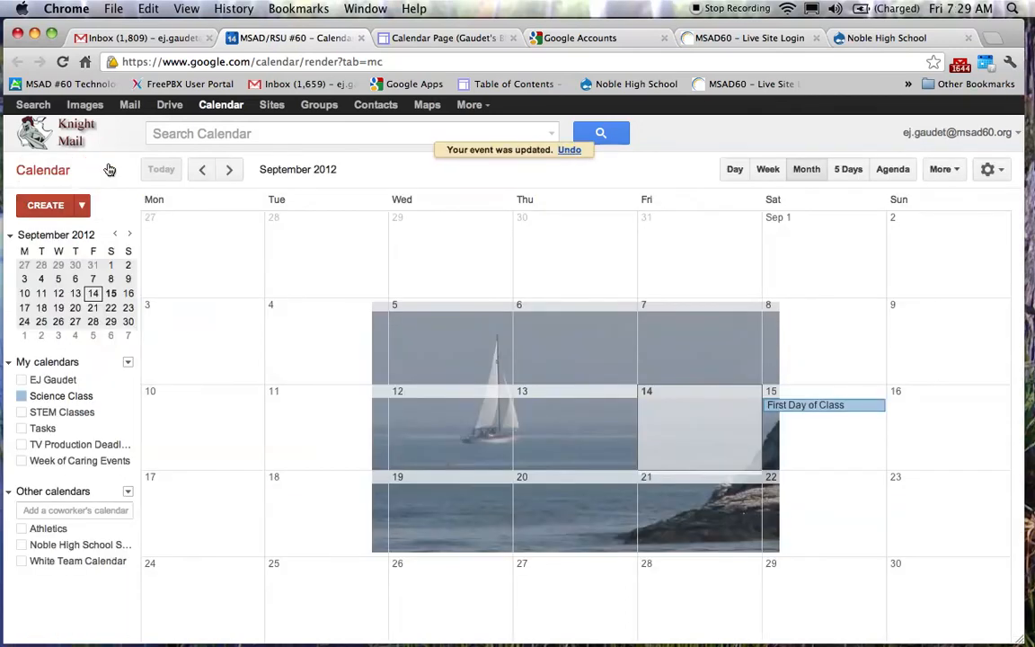
# Step: Switch to the class site, reload Calendar Page, and view the full details of the "First Day of Class" event in the embedded calendar
pyautogui.click(443, 37)
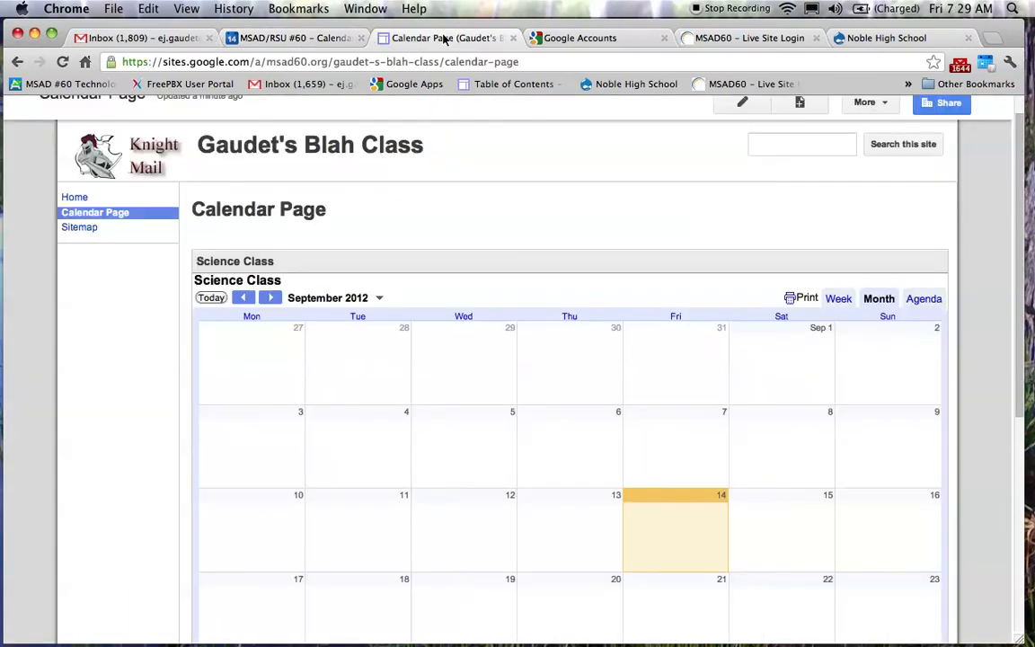
pyautogui.click(62, 61)
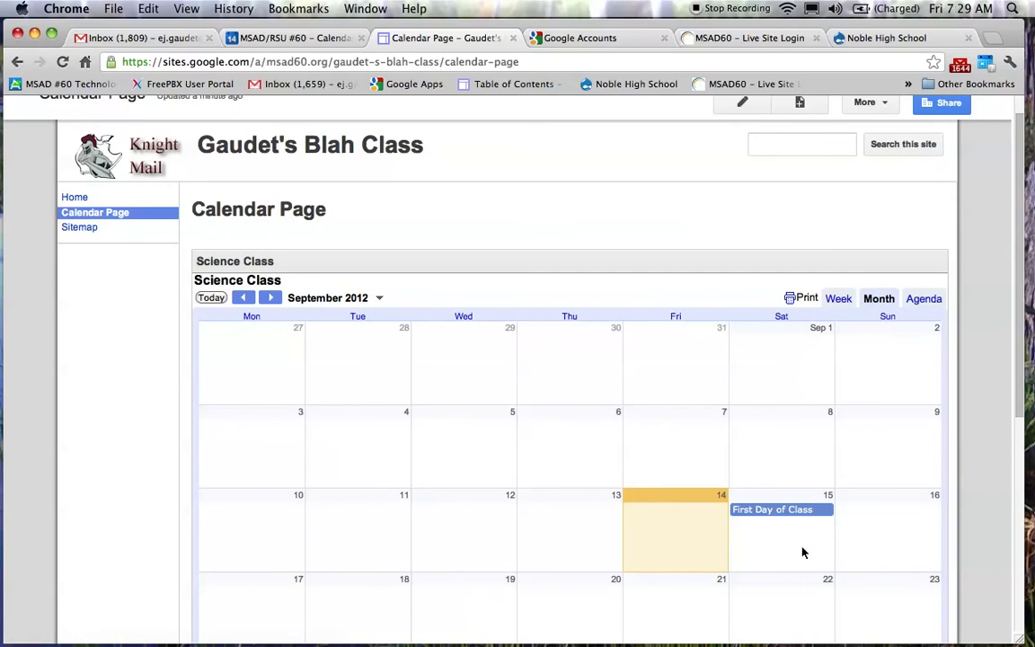
pyautogui.click(774, 514)
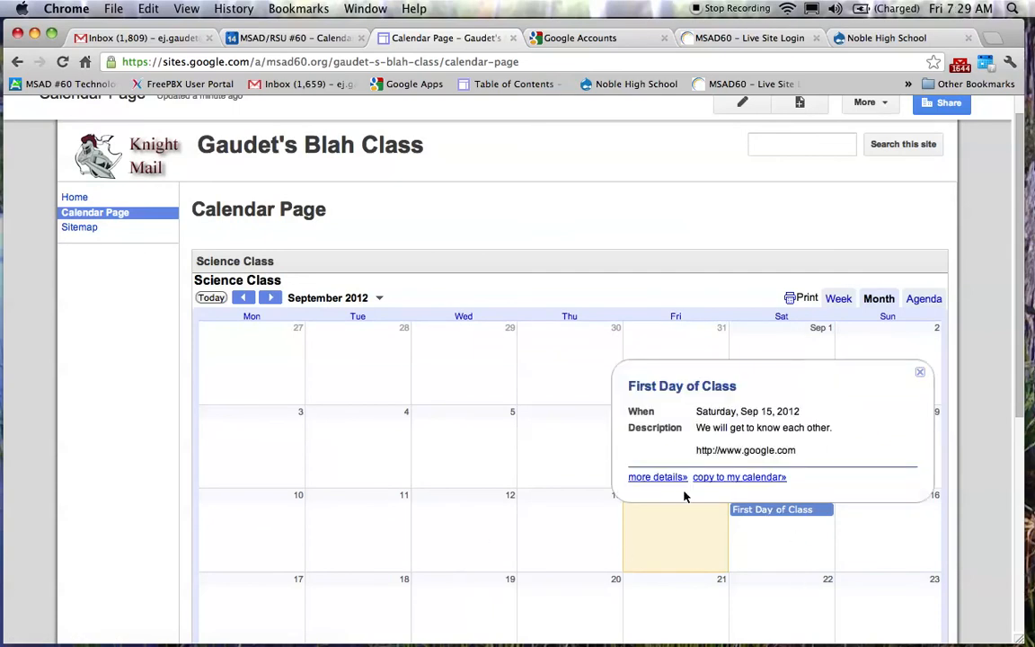
pyautogui.click(659, 479)
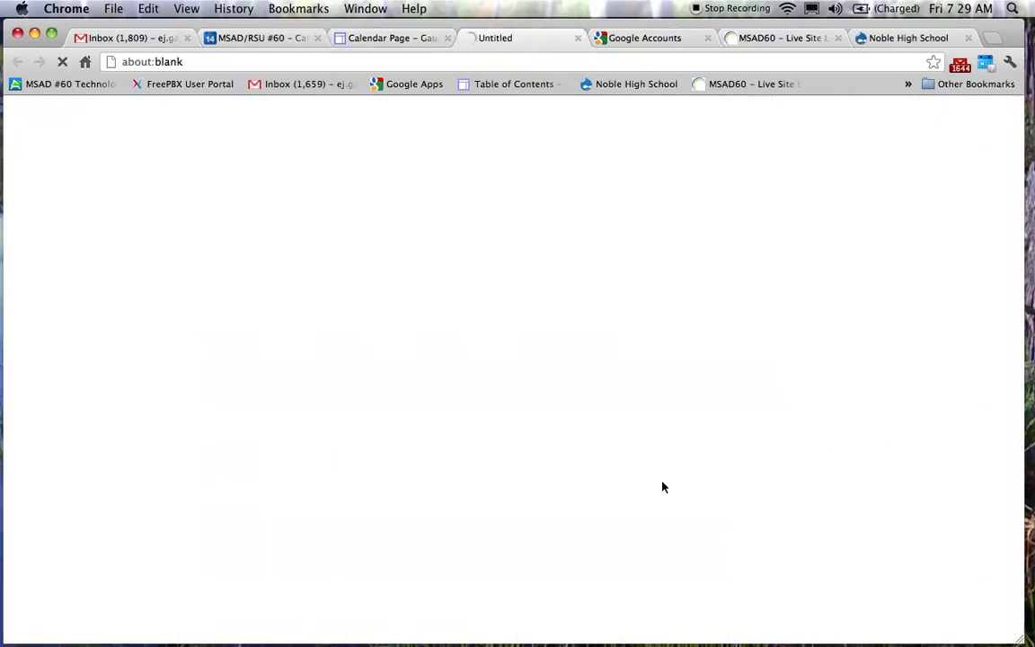